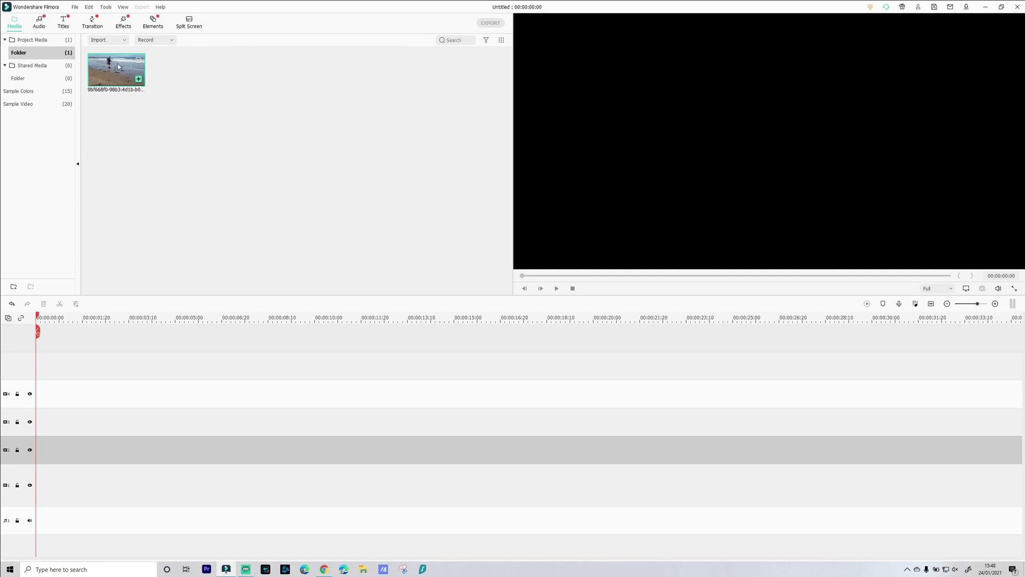
- Place the beach clip at the start of video track 1 and scrub through its opening frames
left_click_drag(117, 63, 39, 487)
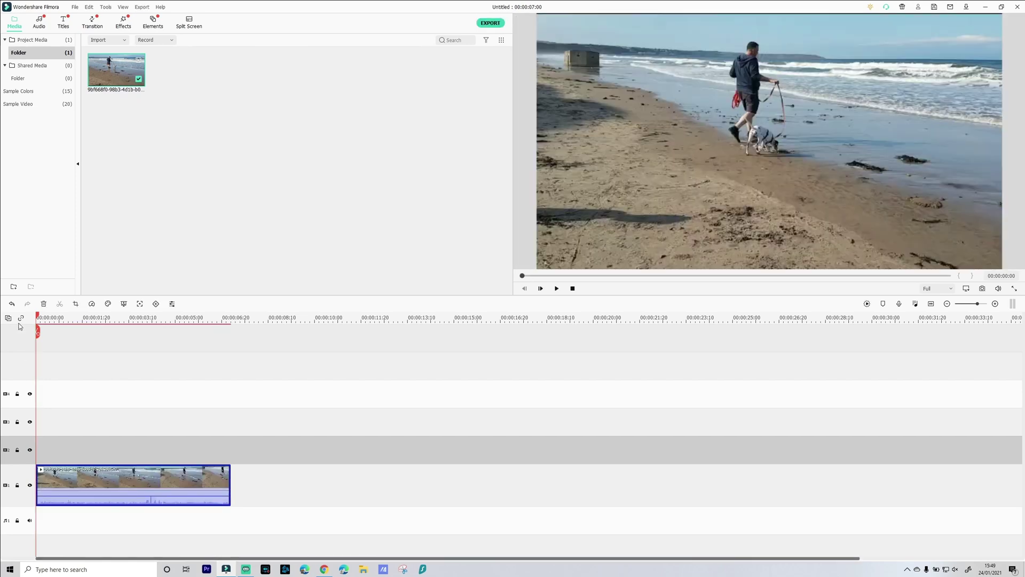
left_click_drag(36, 316, 35, 338)
- Copy-paste the beach clip onto track 2 above the original, then toggle track 2's visibility off and on
right_click(88, 483)
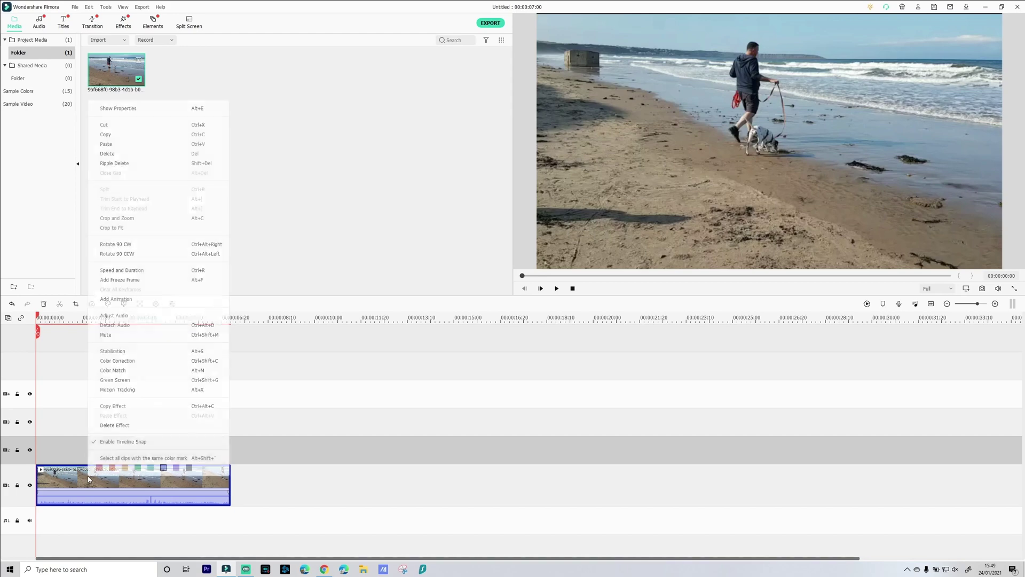
left_click(140, 142)
right_click(156, 457)
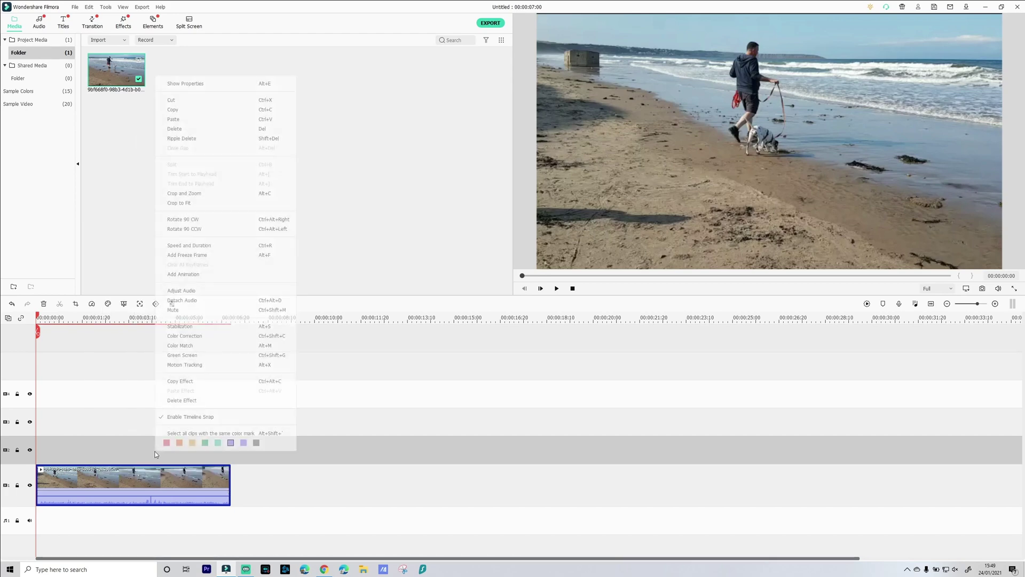
left_click(194, 120)
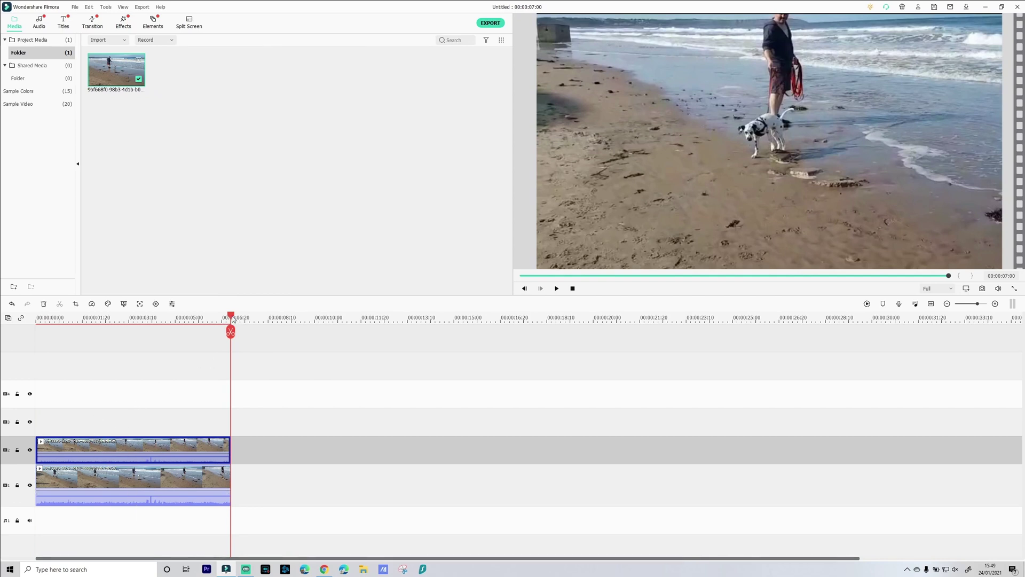
left_click(30, 451)
left_click(29, 451)
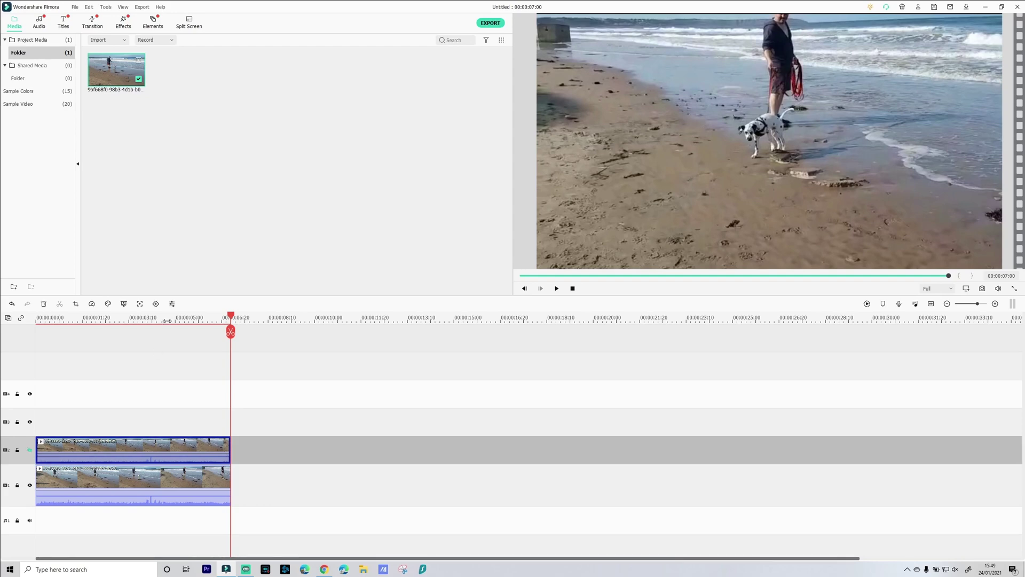
- Motion-track the dog in the track-1 beach clip with a tightly fitted tracking box
left_click_drag(232, 319, 18, 322)
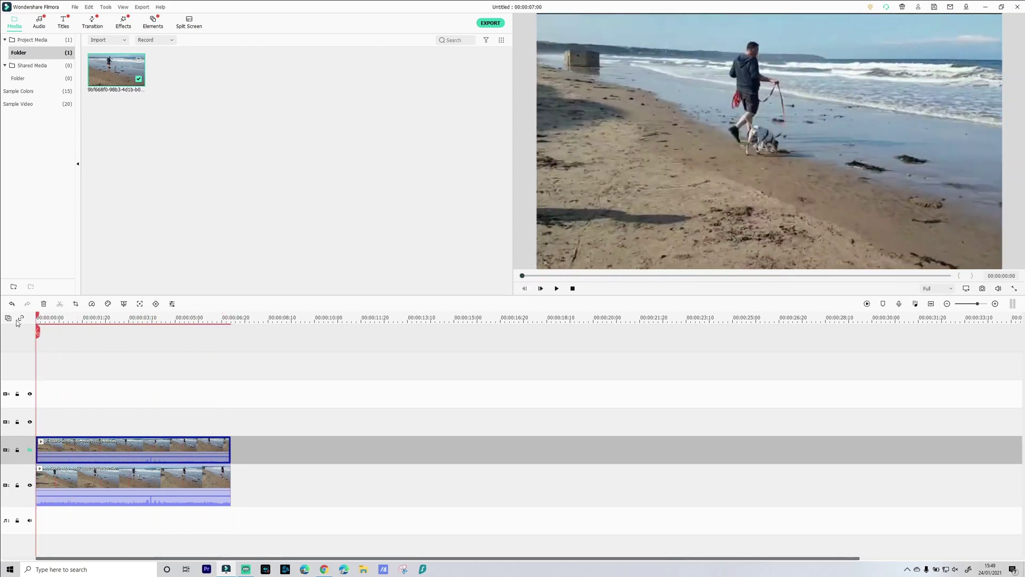
left_click(77, 484)
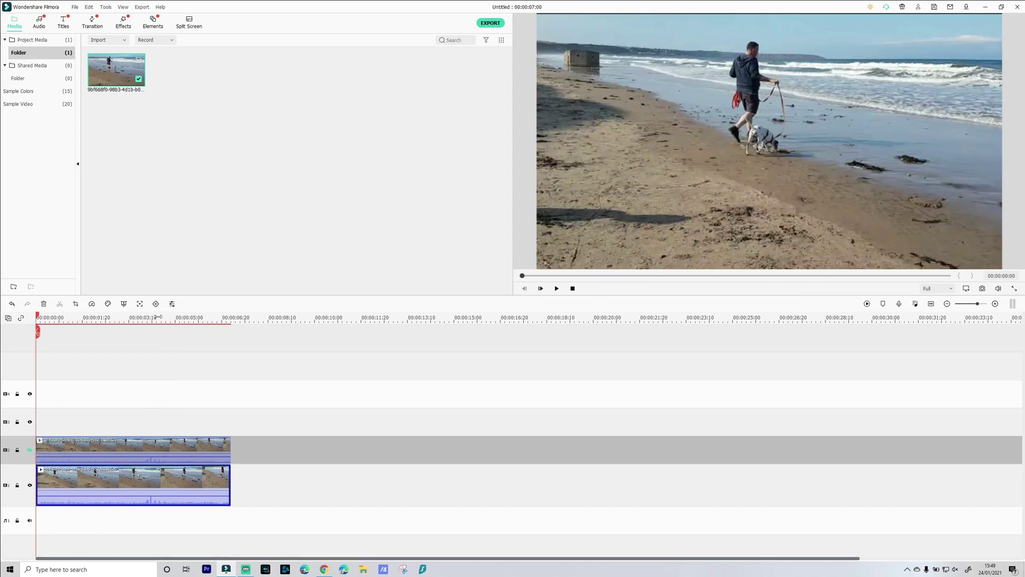
left_click(139, 303)
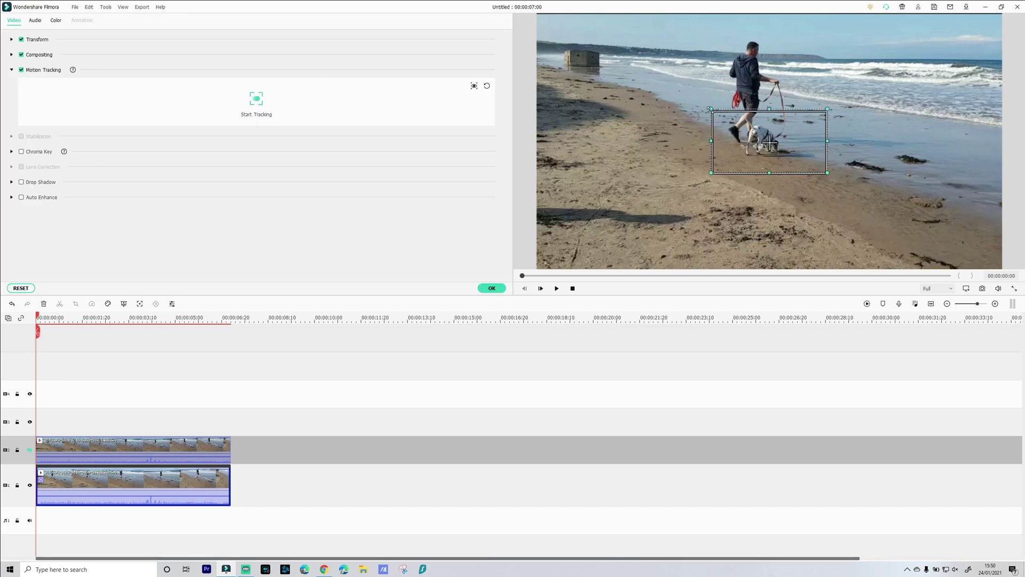
left_click_drag(711, 109, 729, 119)
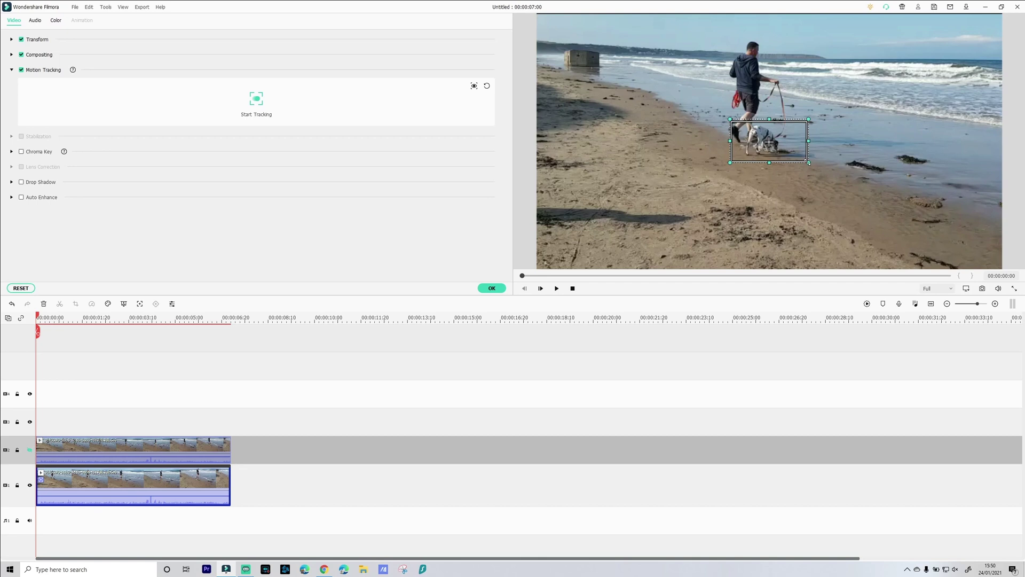
left_click_drag(808, 163, 748, 132)
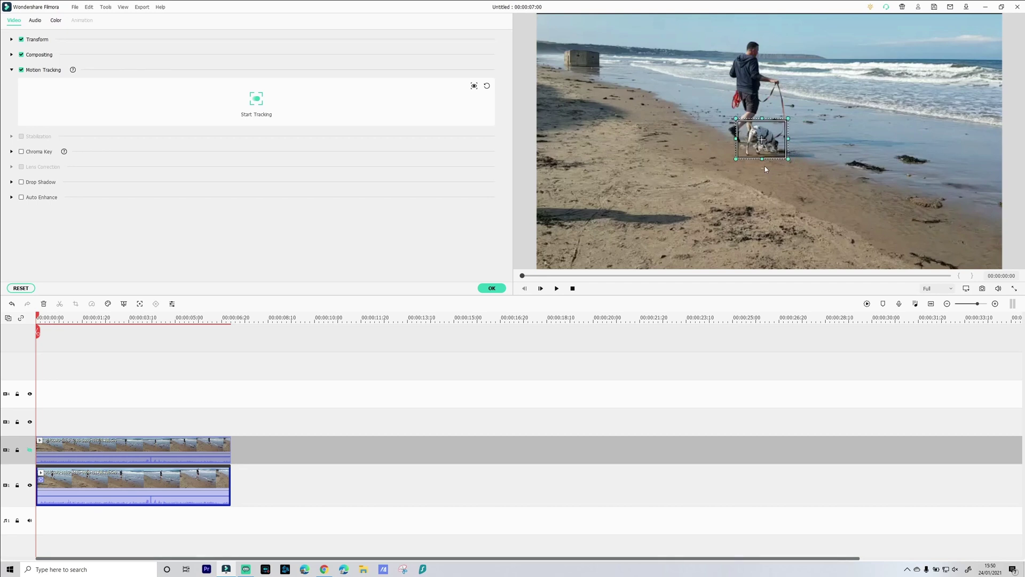
left_click(260, 105)
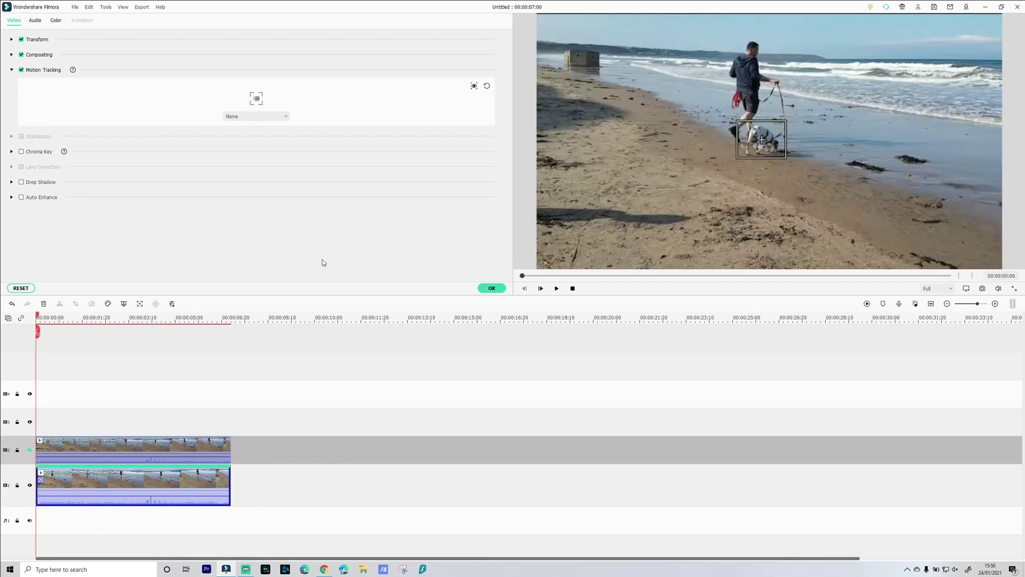
- Add a Default Title on track 3 and extend it across the full 7-second clip
left_click(488, 289)
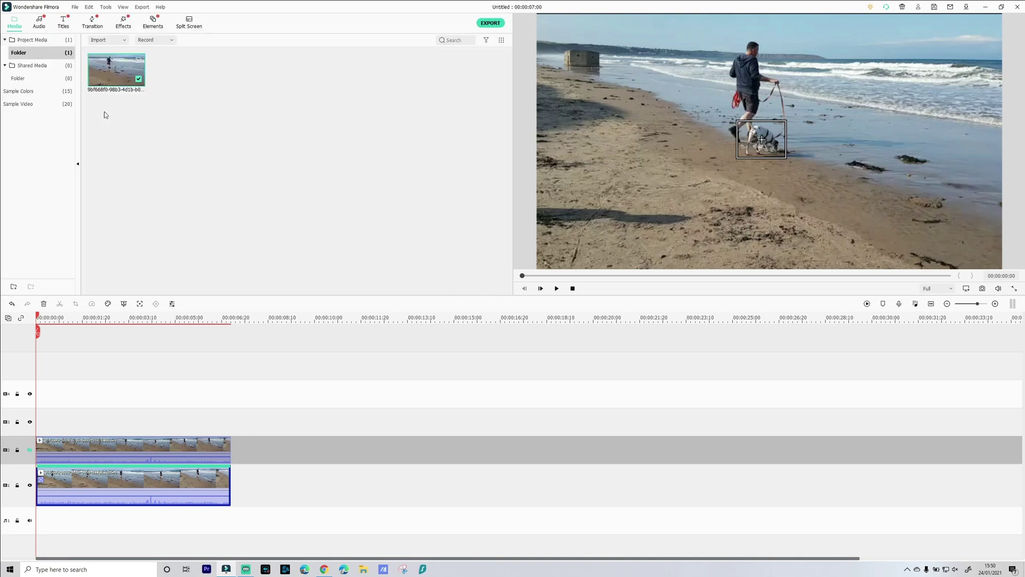
left_click(63, 23)
mouse_move(115, 92)
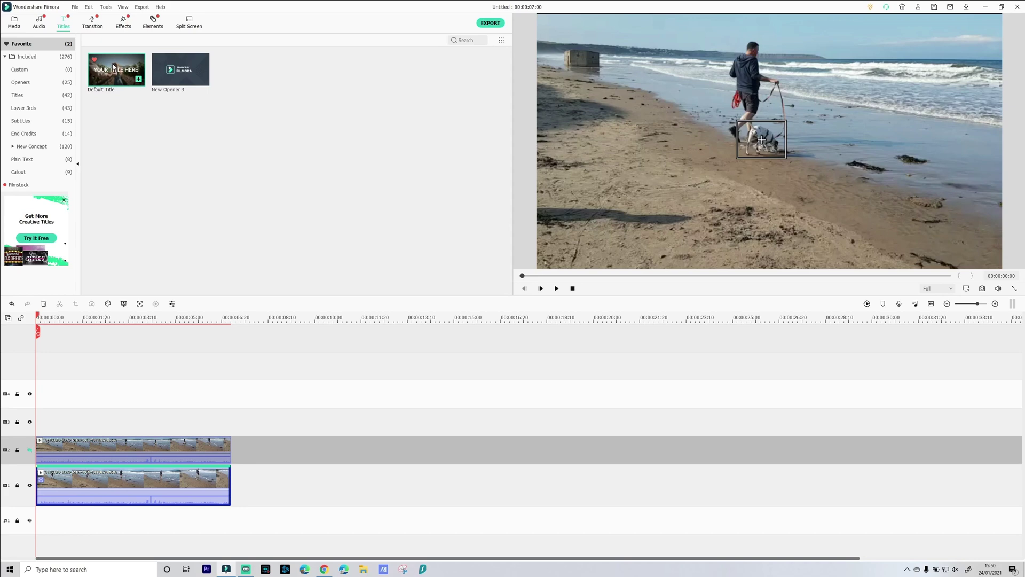
left_click_drag(112, 66, 40, 427)
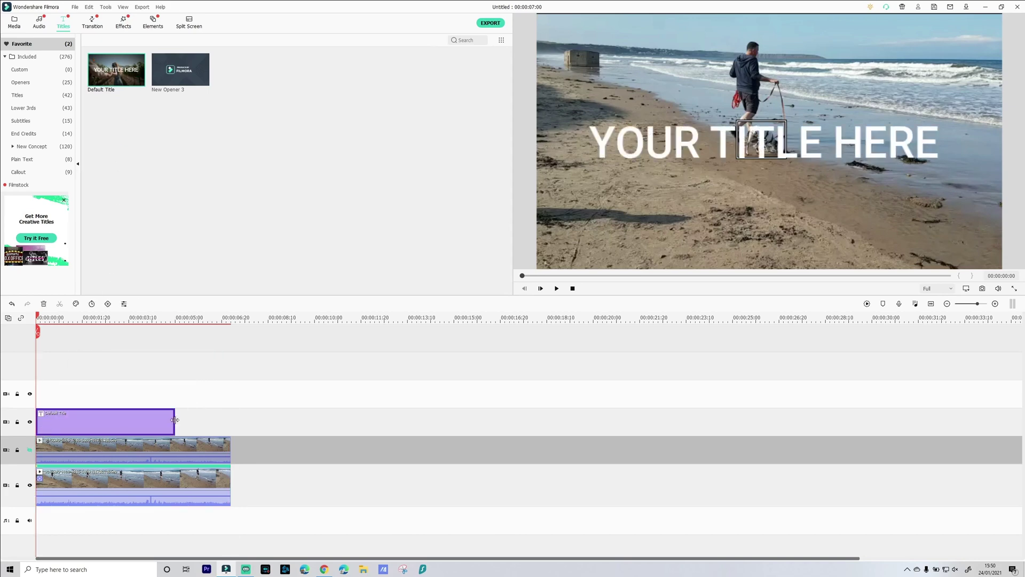
left_click_drag(175, 420, 230, 418)
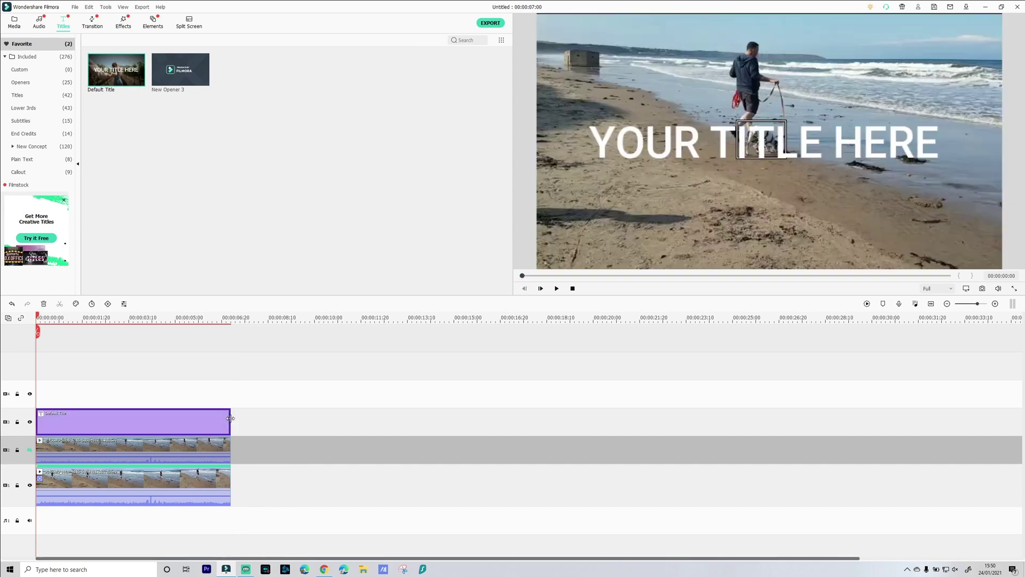
- Change the title text to 'Skittles', apply orange Text style 9, and place it beside the dog
double_click(671, 146)
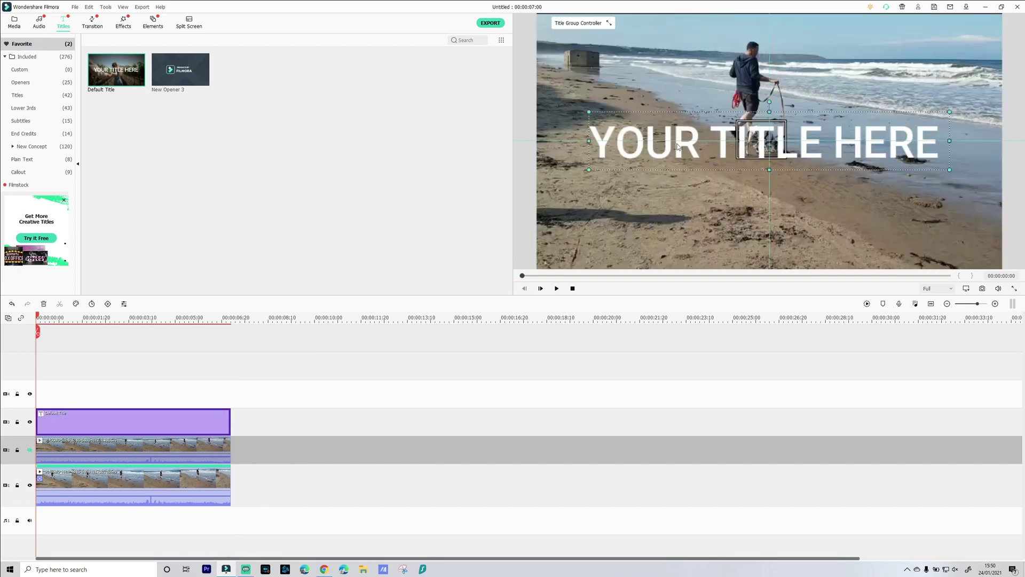
triple_click(198, 83)
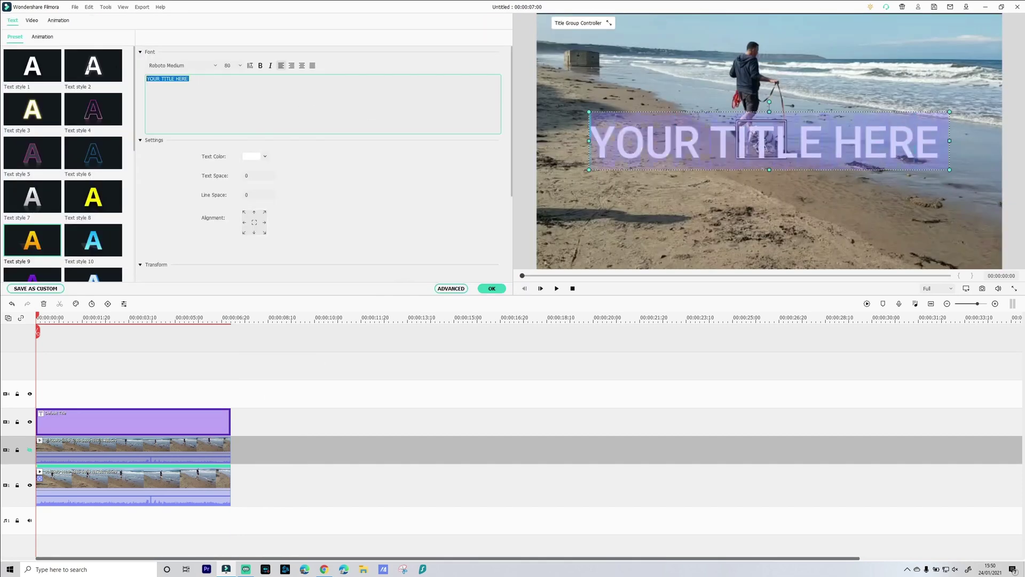
type("Skittles")
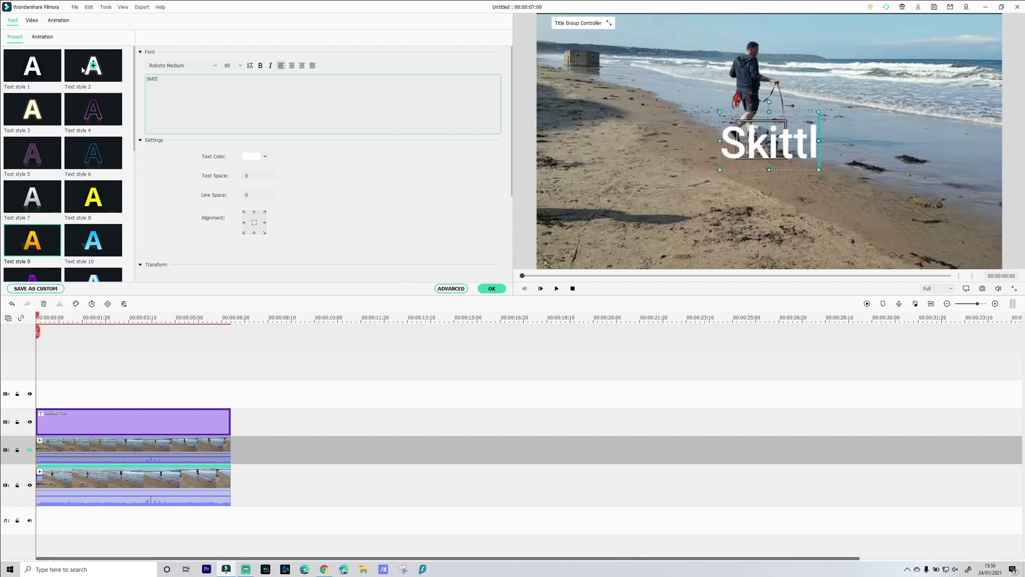
left_click(31, 243)
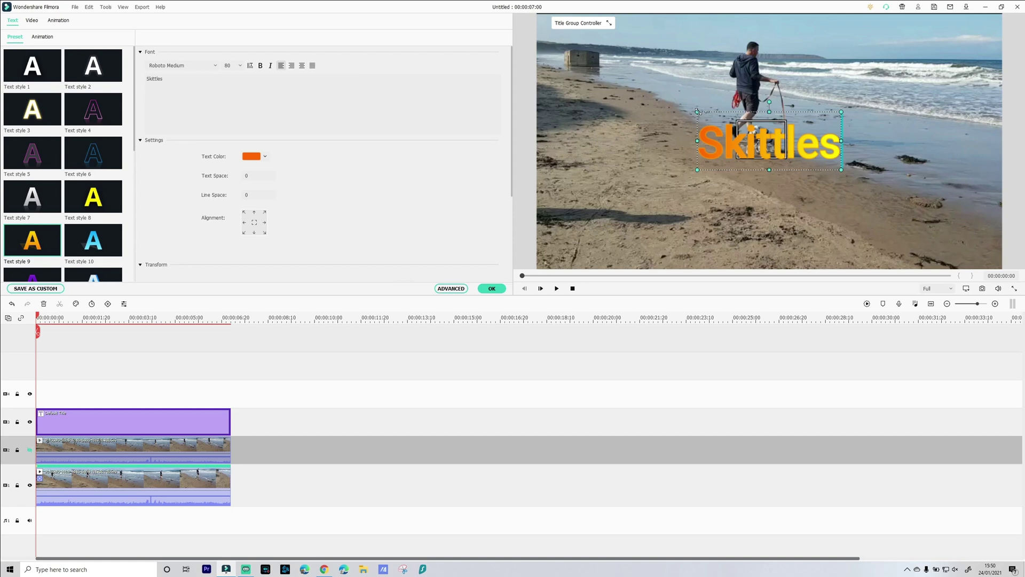
mouse_move(698, 111)
left_mouse_down()
mouse_move(756, 136)
mouse_move(669, 146)
mouse_move(700, 131)
left_mouse_up()
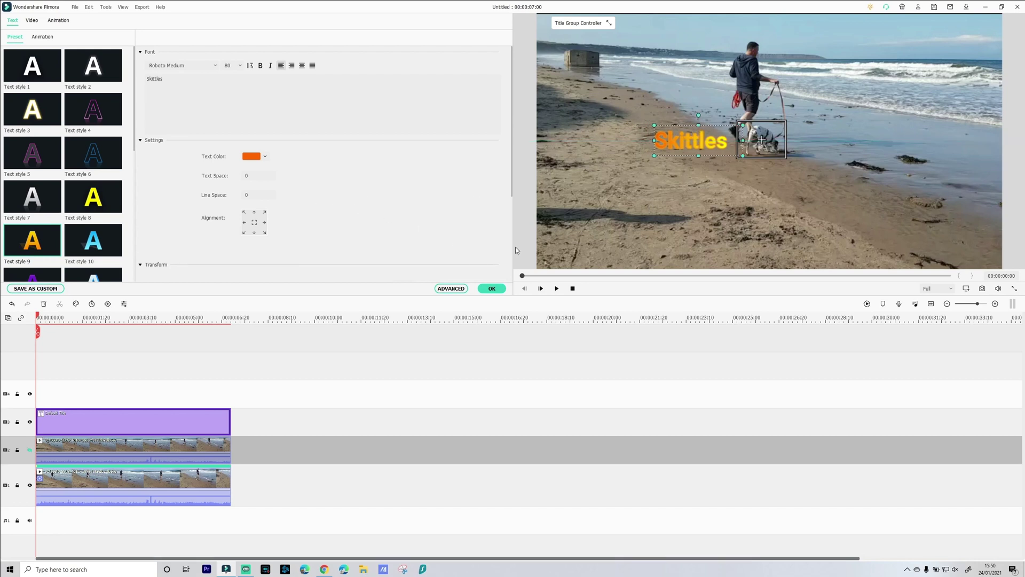
- Link the Default Title to the dog's motion track, check playback, and hide video track 1
double_click(72, 488)
left_click(275, 116)
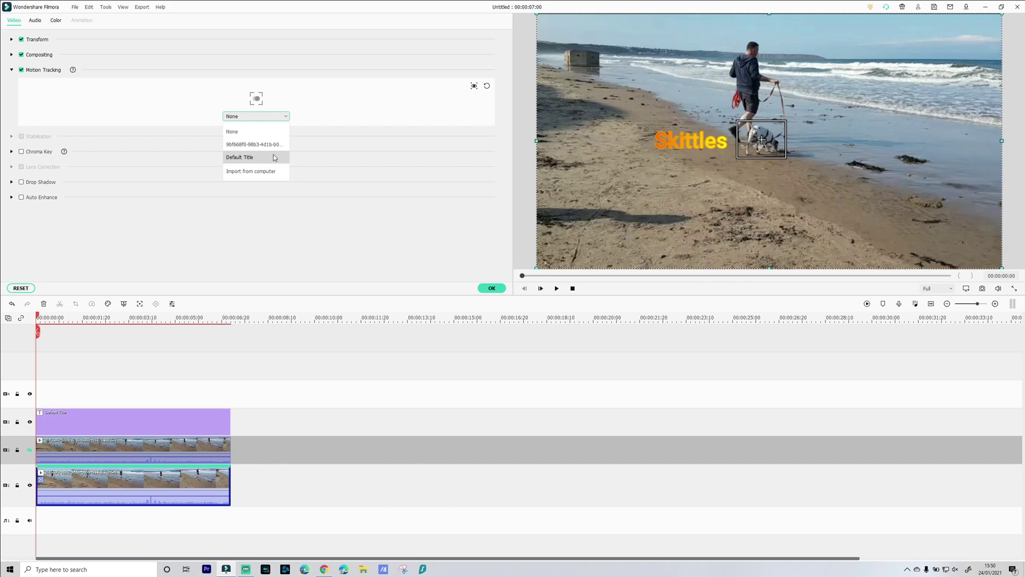
left_click(274, 158)
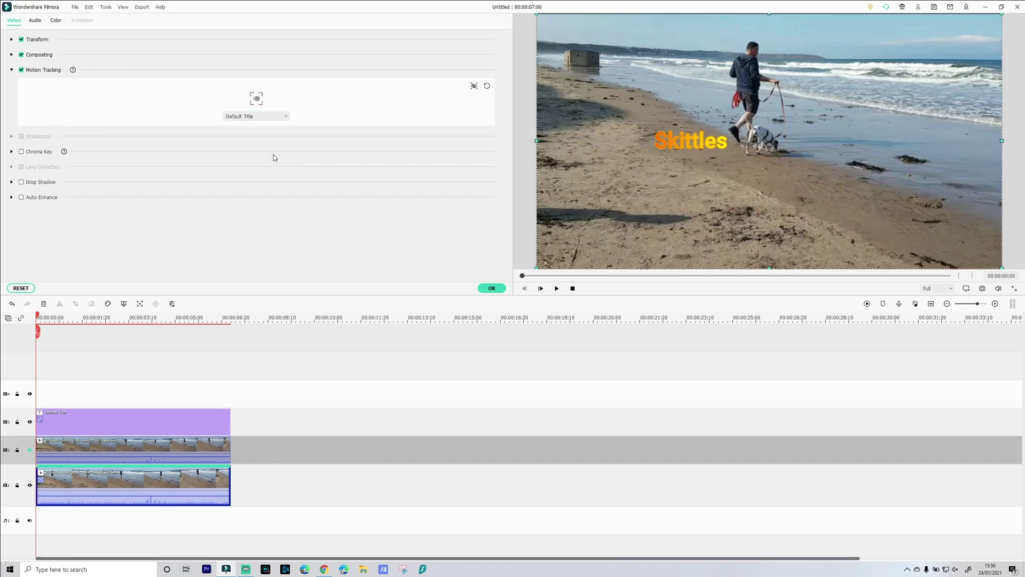
key("space")
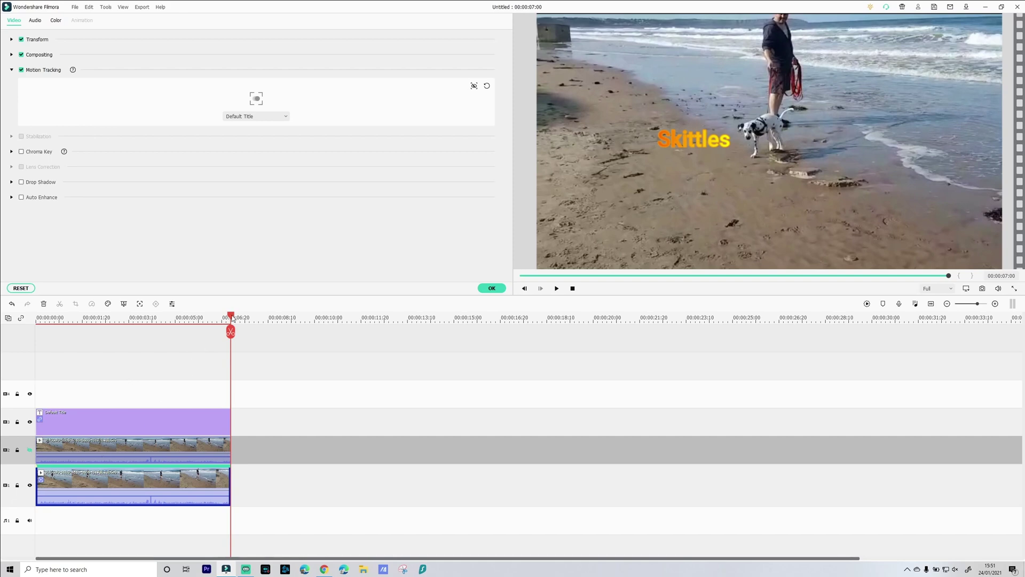
left_click_drag(232, 316, 36, 315)
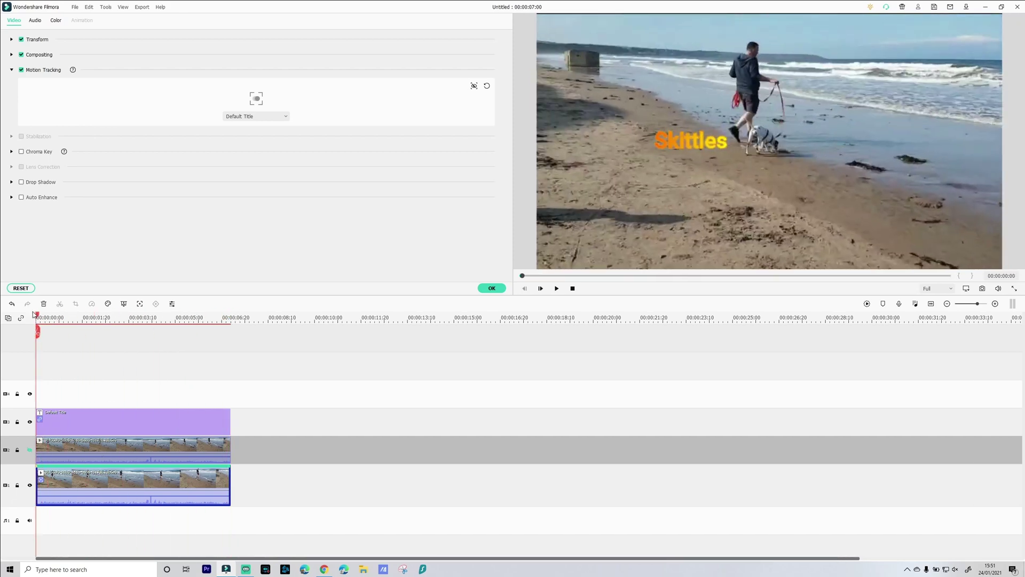
left_click(30, 486)
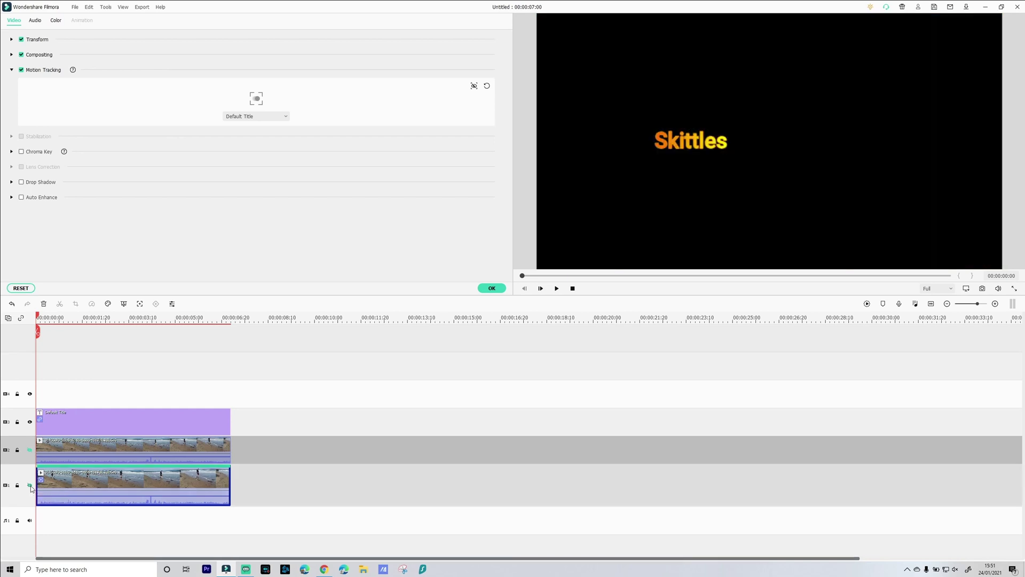
- Hide the Skittles track, show track 2, and track the man with a box around his head and torso
left_click(30, 421)
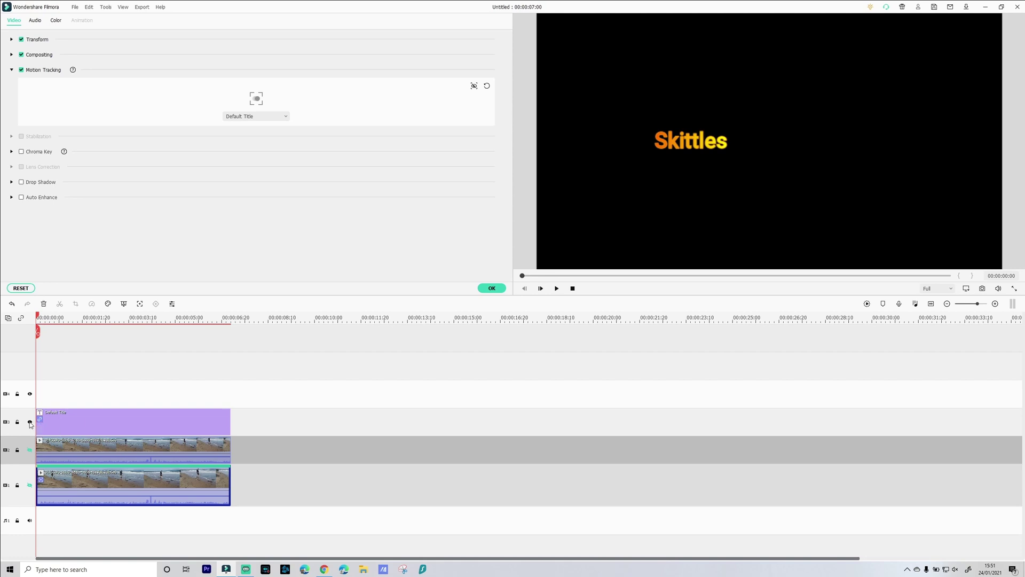
left_click(30, 451)
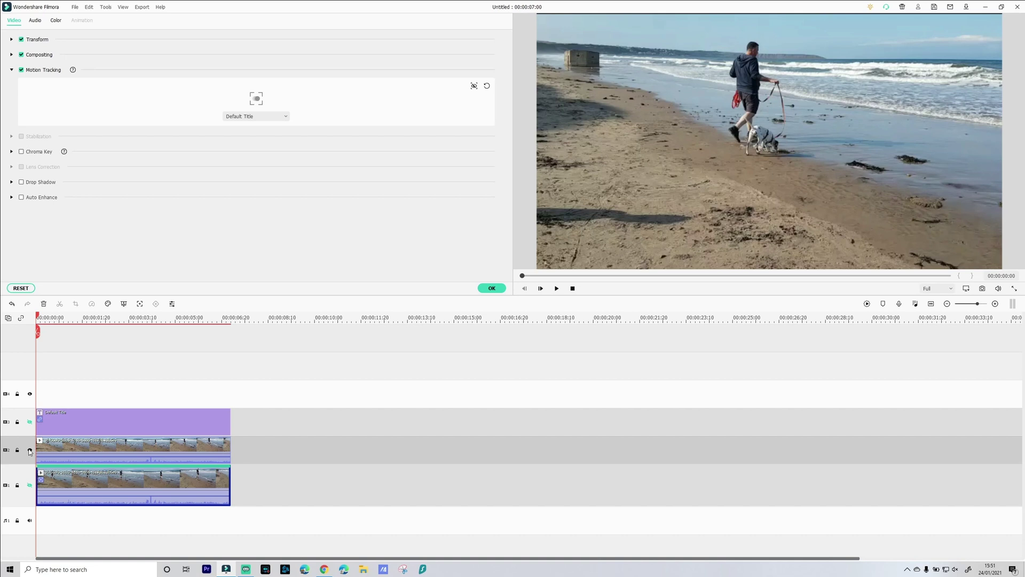
left_click(137, 448)
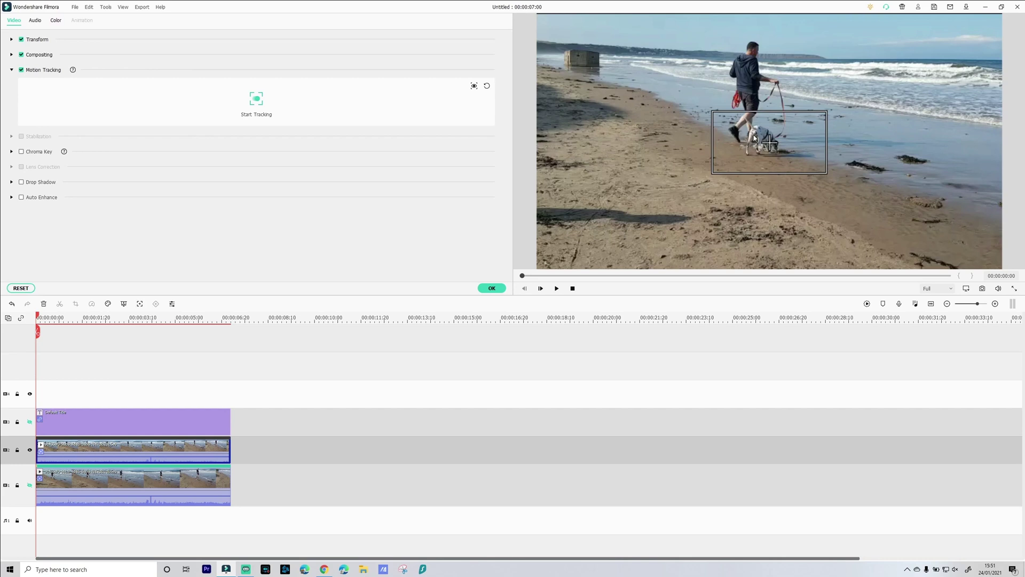
left_click_drag(752, 139, 740, 57)
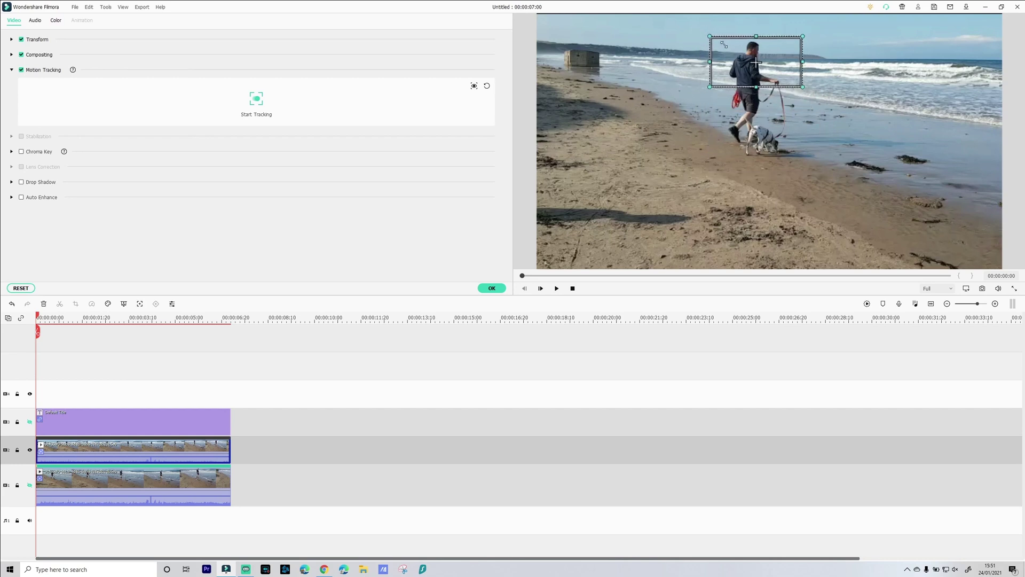
left_click_drag(724, 44, 725, 74)
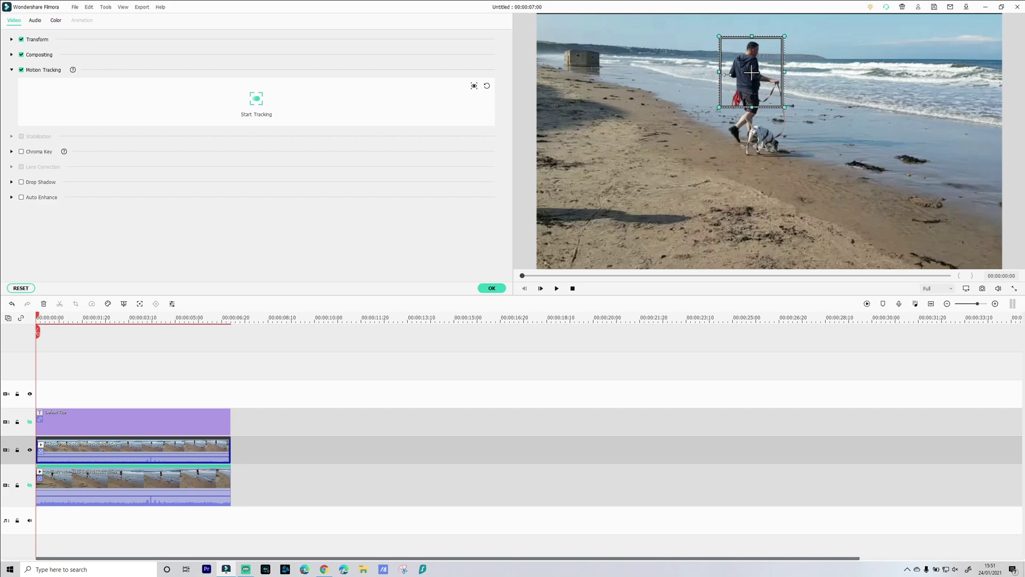
left_click(258, 100)
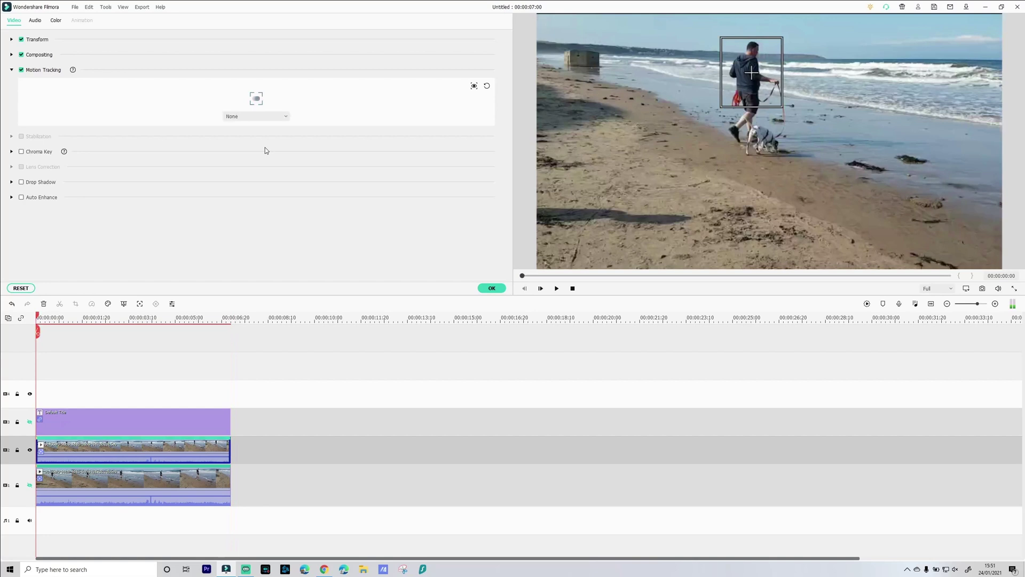
- Add a second Default Title on track 4, extended to the clip's full 7 seconds
left_click(492, 288)
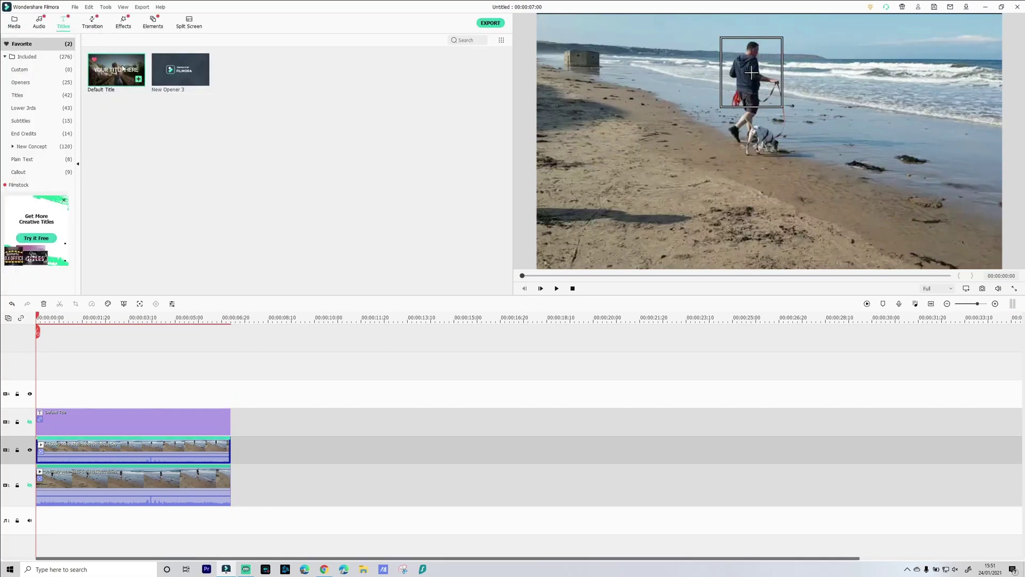
left_click_drag(138, 79, 74, 389)
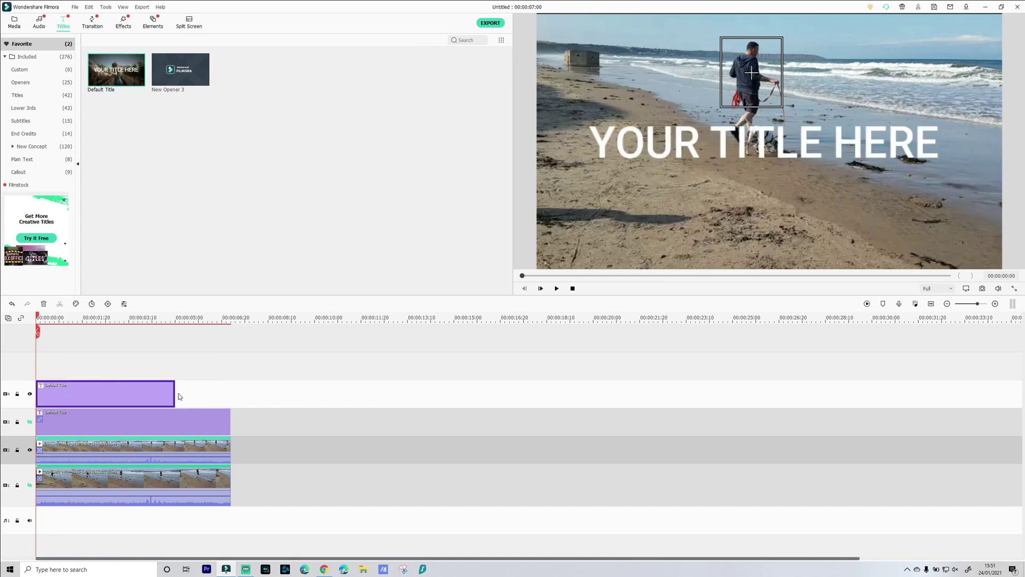
left_click_drag(176, 393, 230, 392)
- Change the new title's text to 'John', place it beside the man's head, and apply yellow Text style 8
double_click(762, 140)
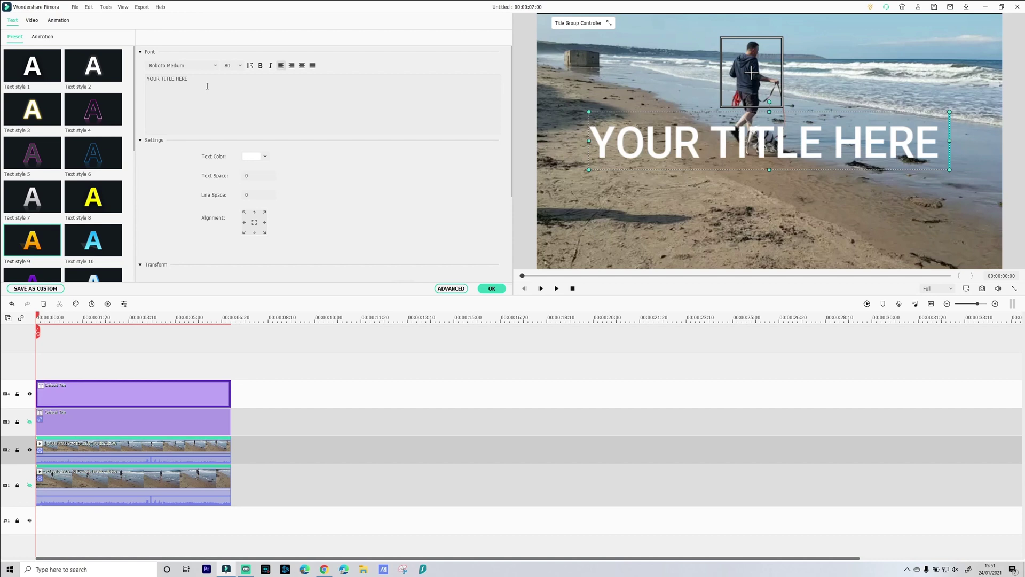
left_click_drag(207, 86, 143, 80)
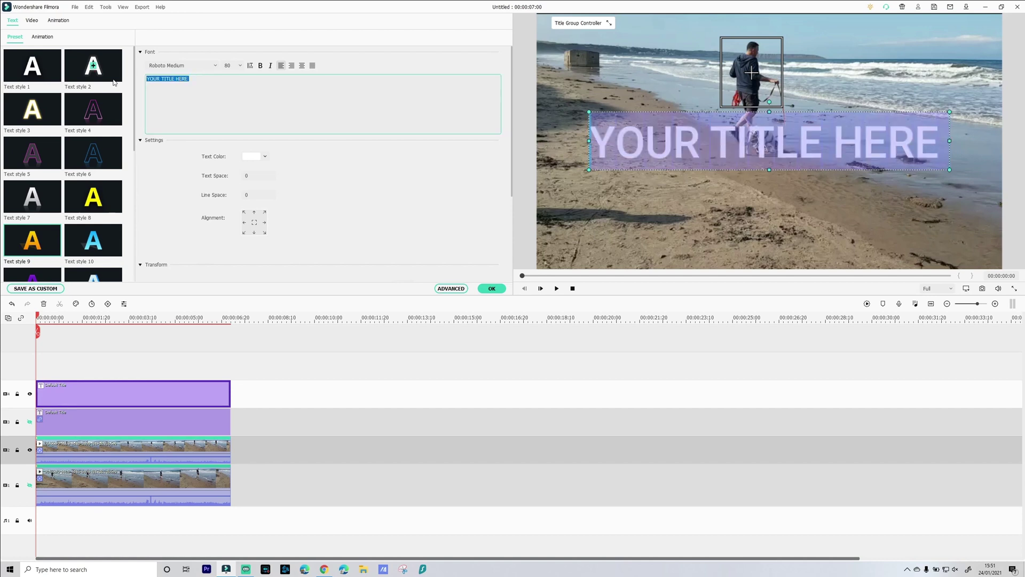
type("John")
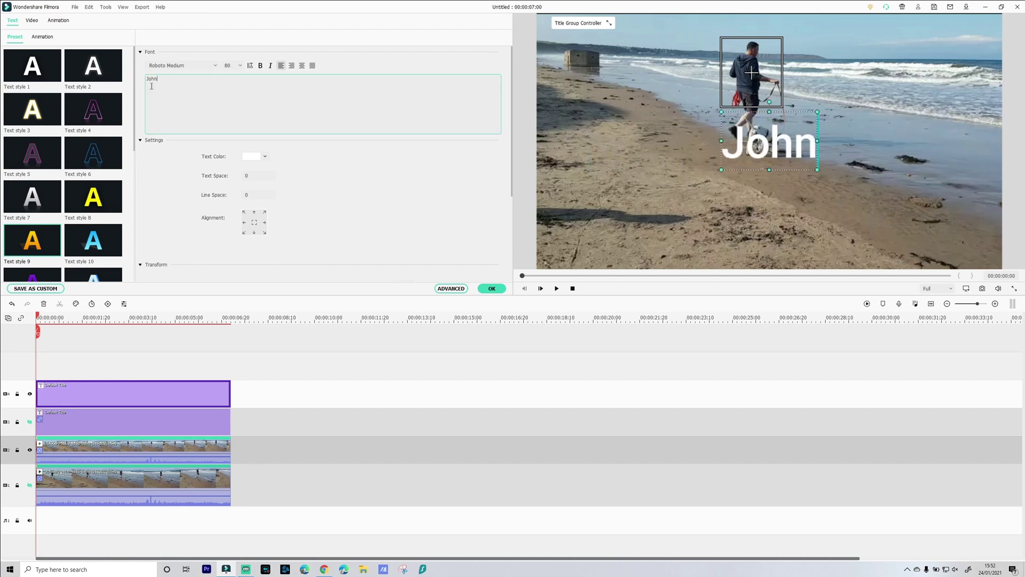
left_click_drag(767, 134, 696, 68)
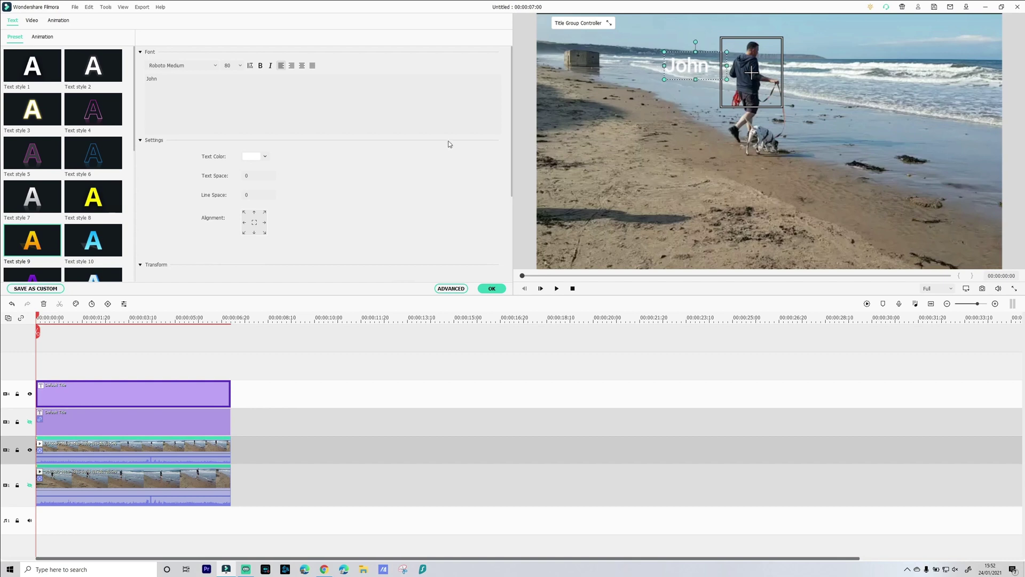
left_click(107, 198)
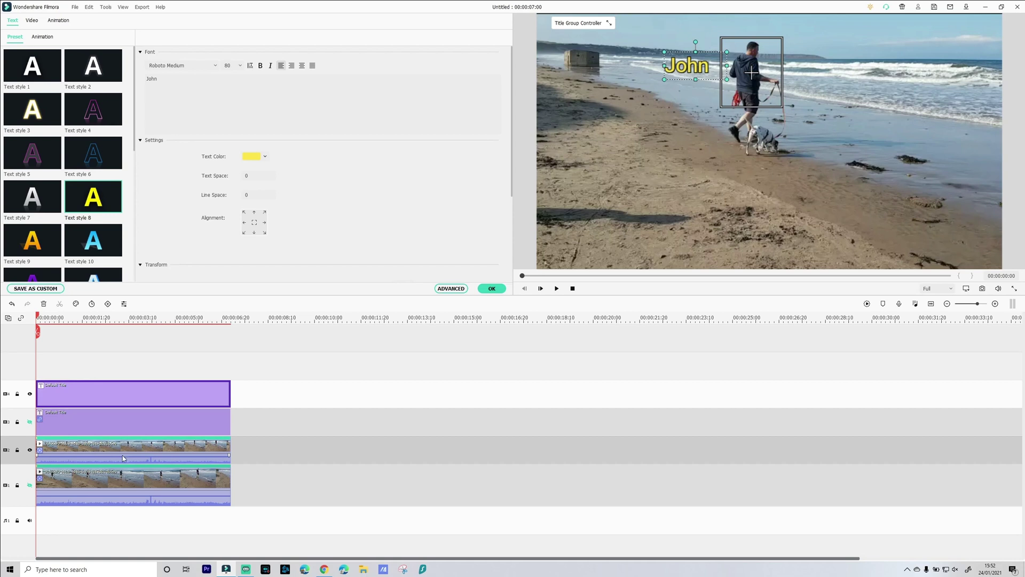
- Set the track-2 clip's Motion Tracking target to Default Title and play to confirm John follows the man
double_click(143, 456)
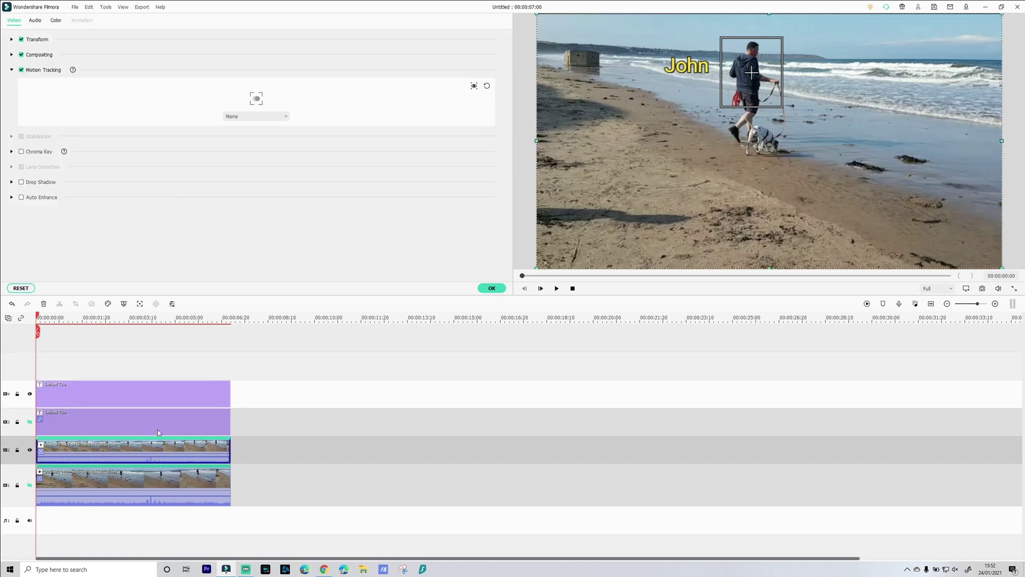
left_click(275, 117)
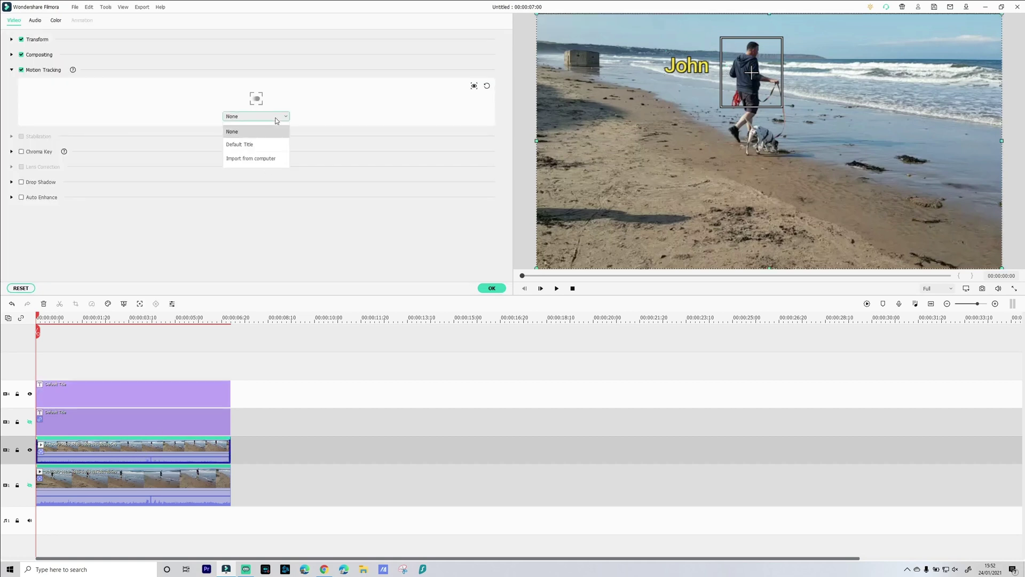
left_click(262, 145)
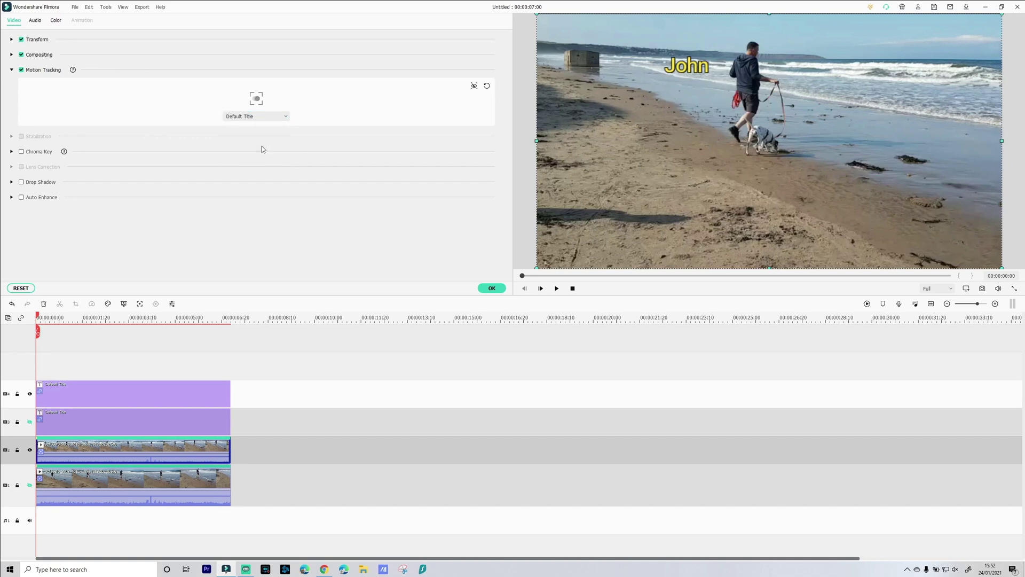
key("space")
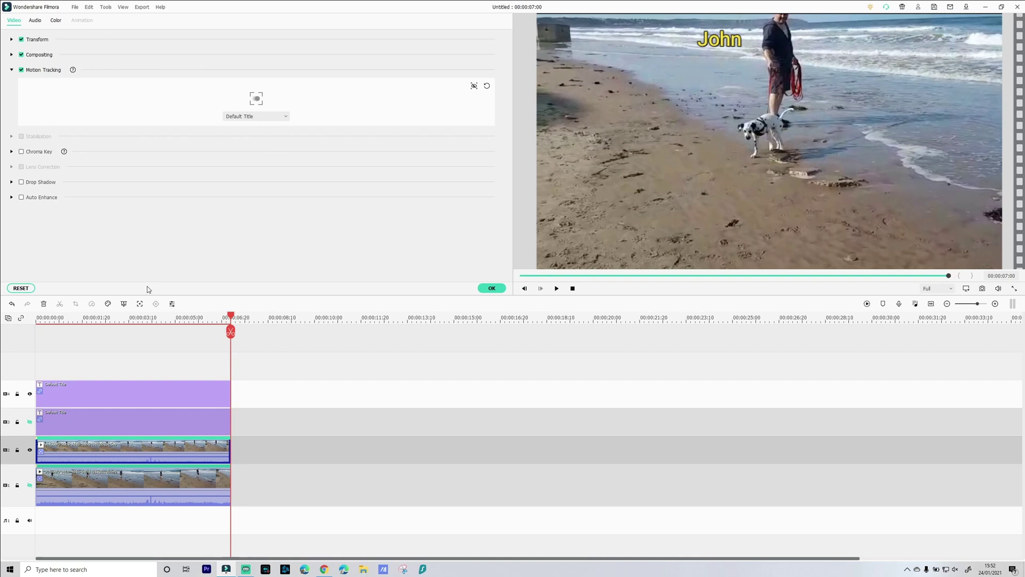
- Show the Skittles track and lower beach clip, hide the upper clip, and play from the start
left_click(30, 422)
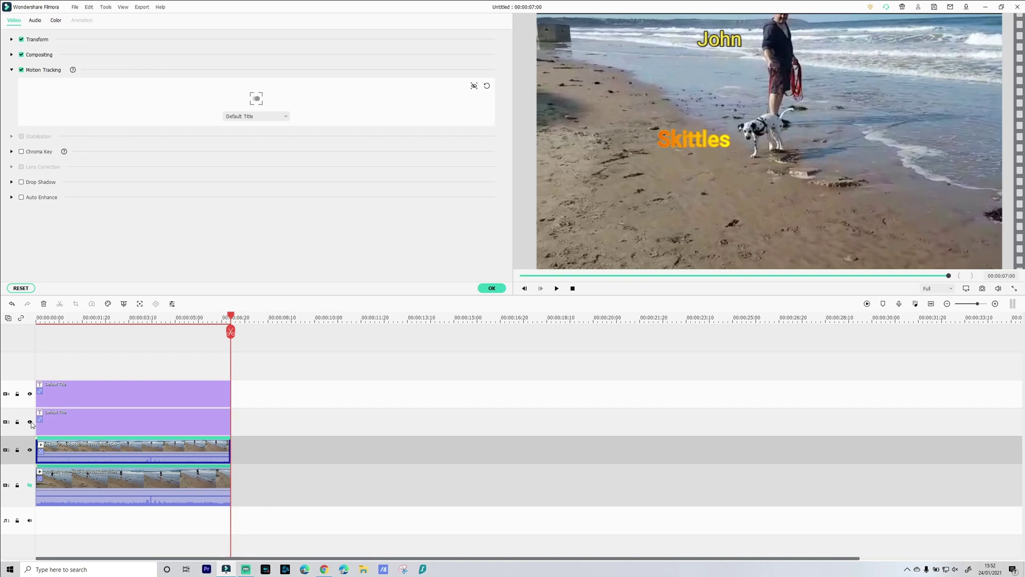
left_click(30, 450)
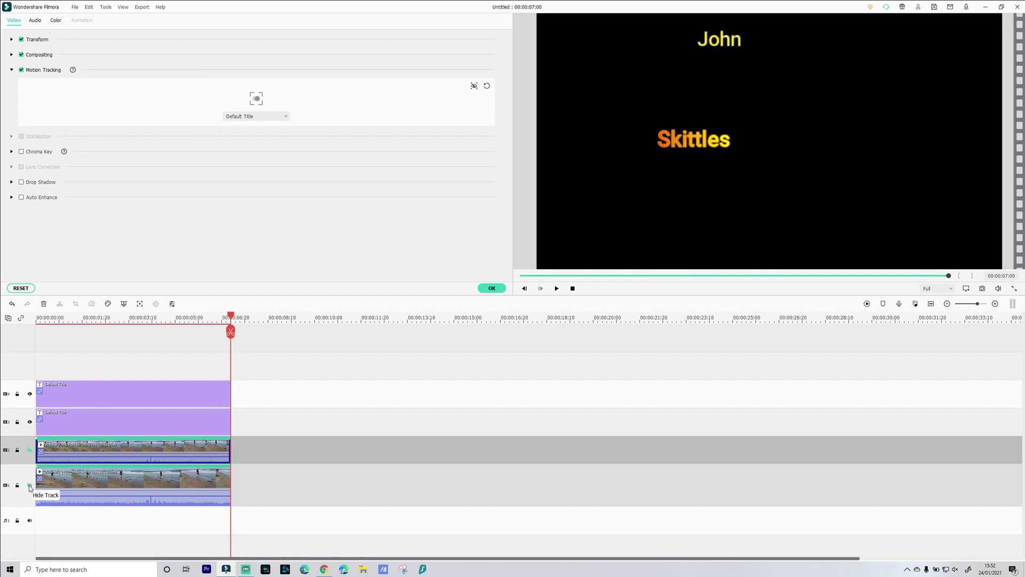
left_click(30, 486)
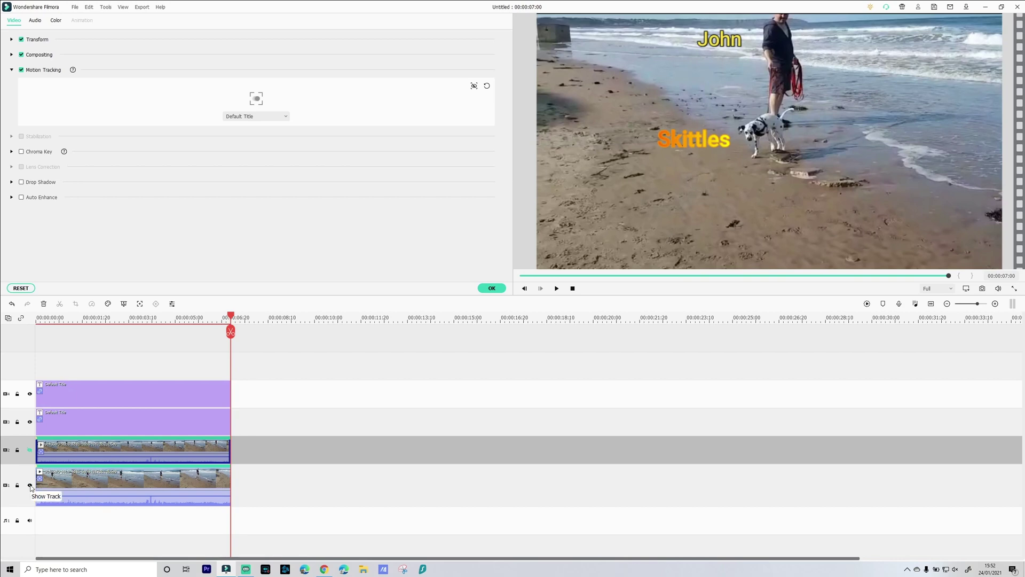
left_click(186, 317)
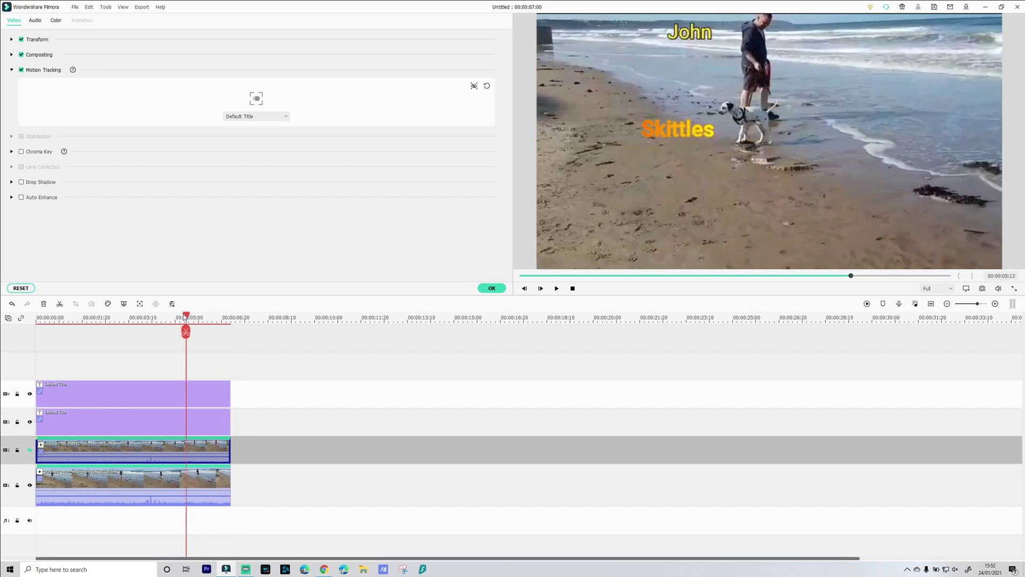
left_click(37, 317)
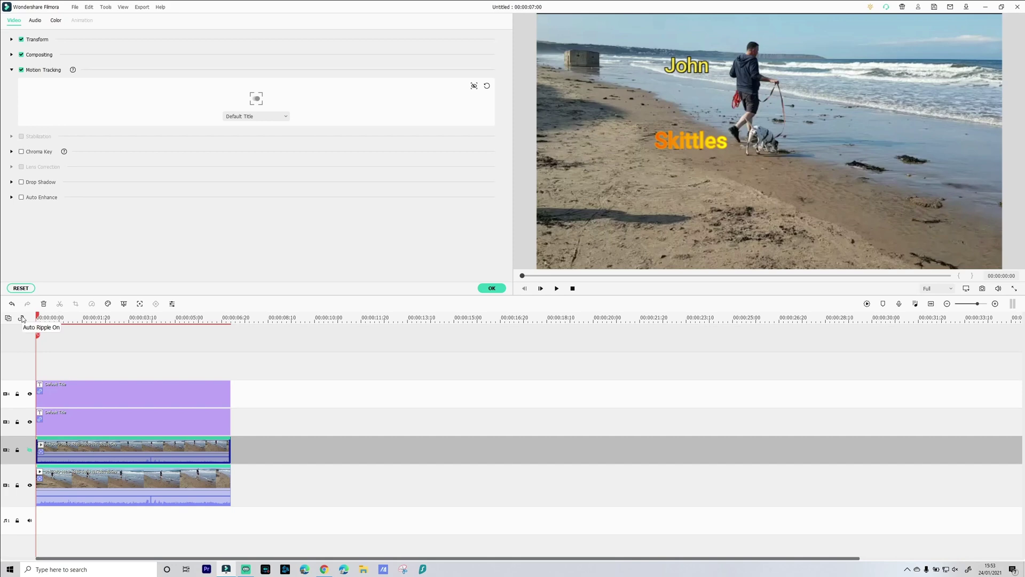
key("space")
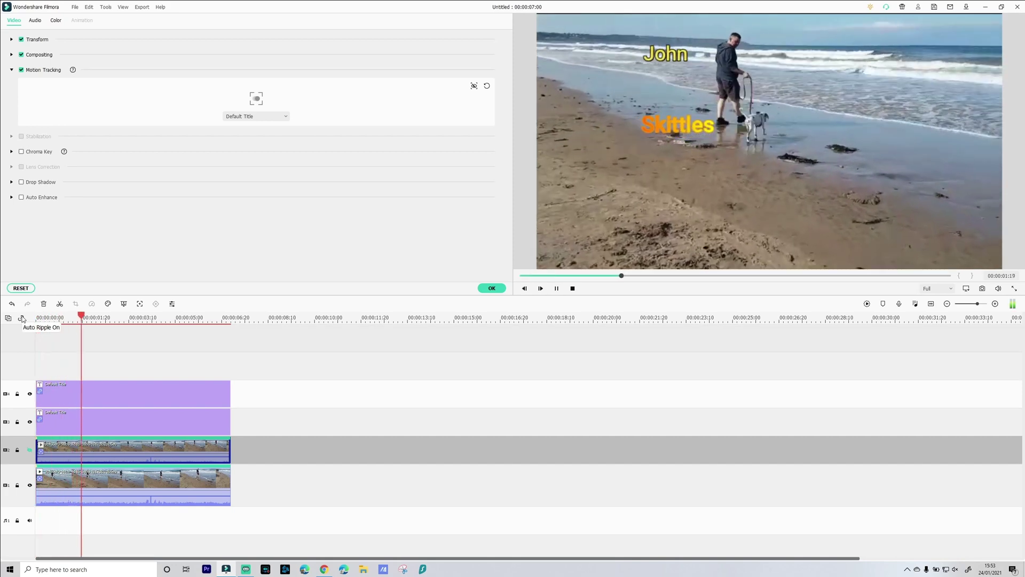